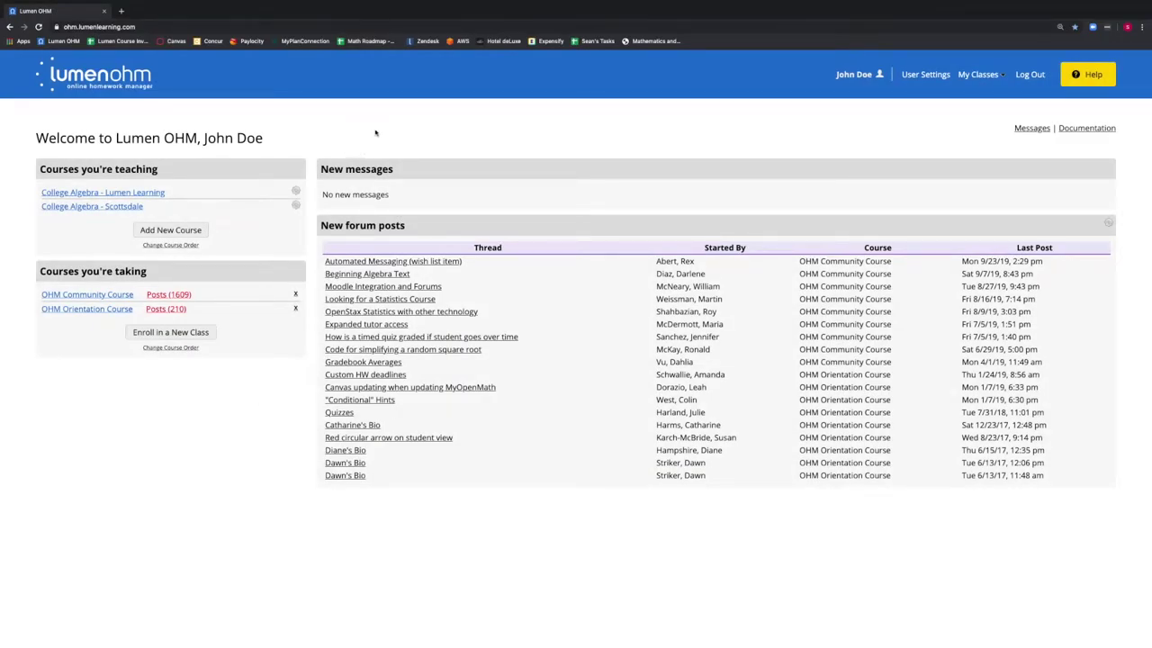
Open the College Algebra - Lumen Learning course from the dashboard's teaching list
{"action": "left_click", "coordinate": [96, 192]}
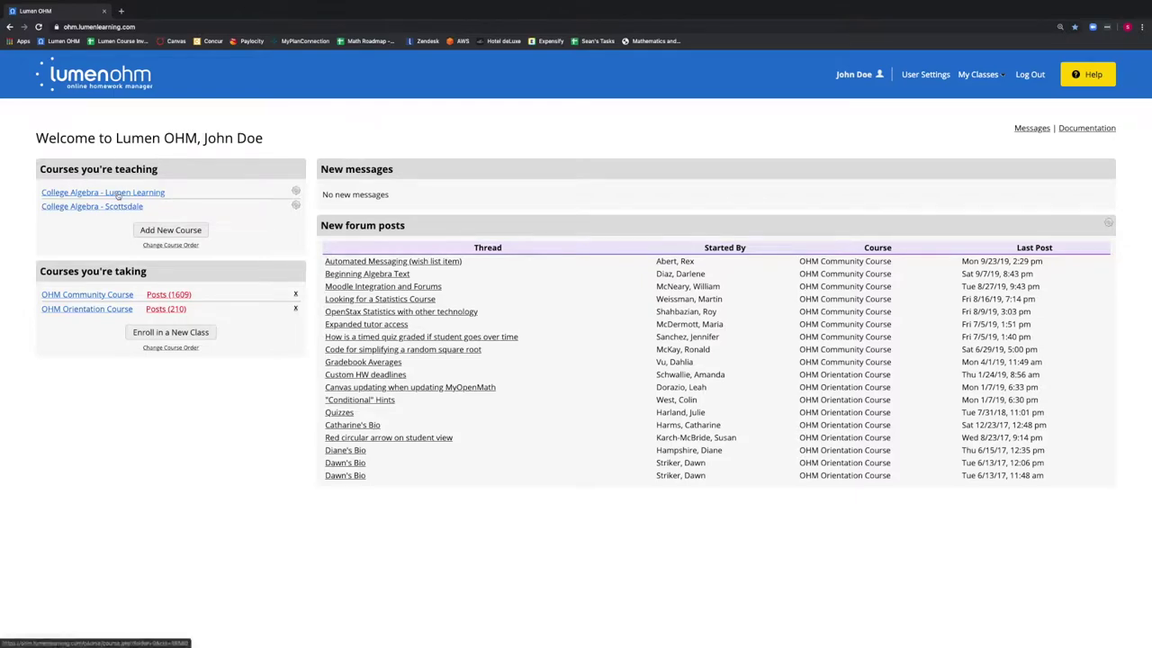
Scroll down the course page to Exam 1 and open its gear action list
{"action": "scroll", "coordinate": [977, 165], "scroll_direction": "down", "scroll_amount": 2}
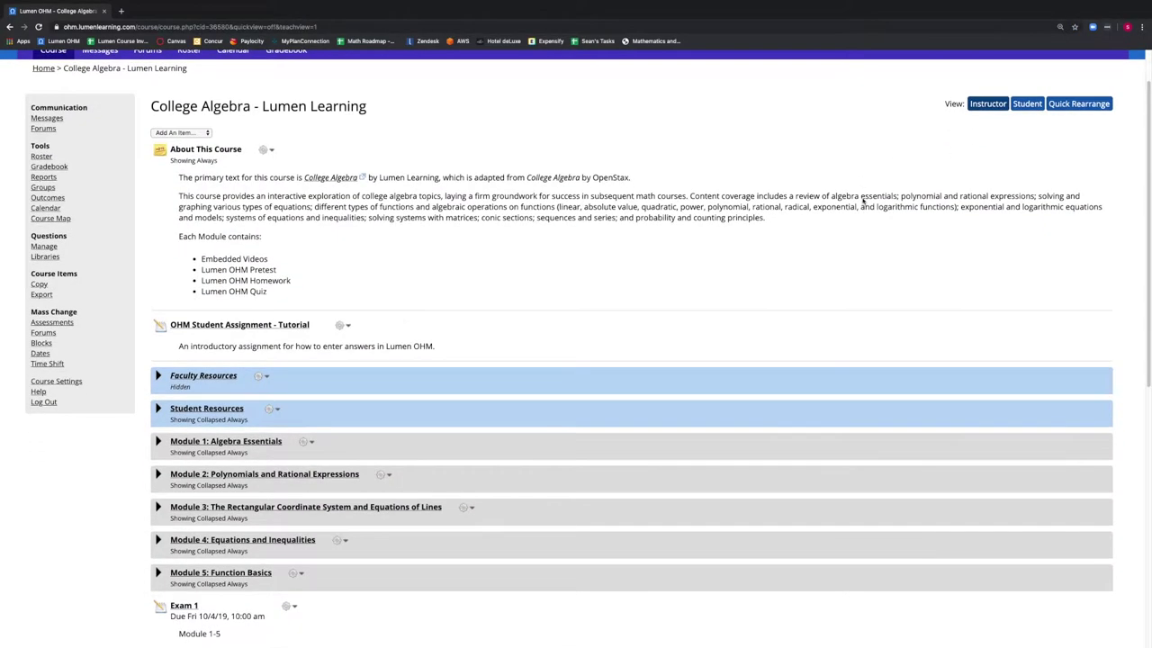
{"action": "scroll", "coordinate": [857, 192], "scroll_direction": "down", "scroll_amount": 2}
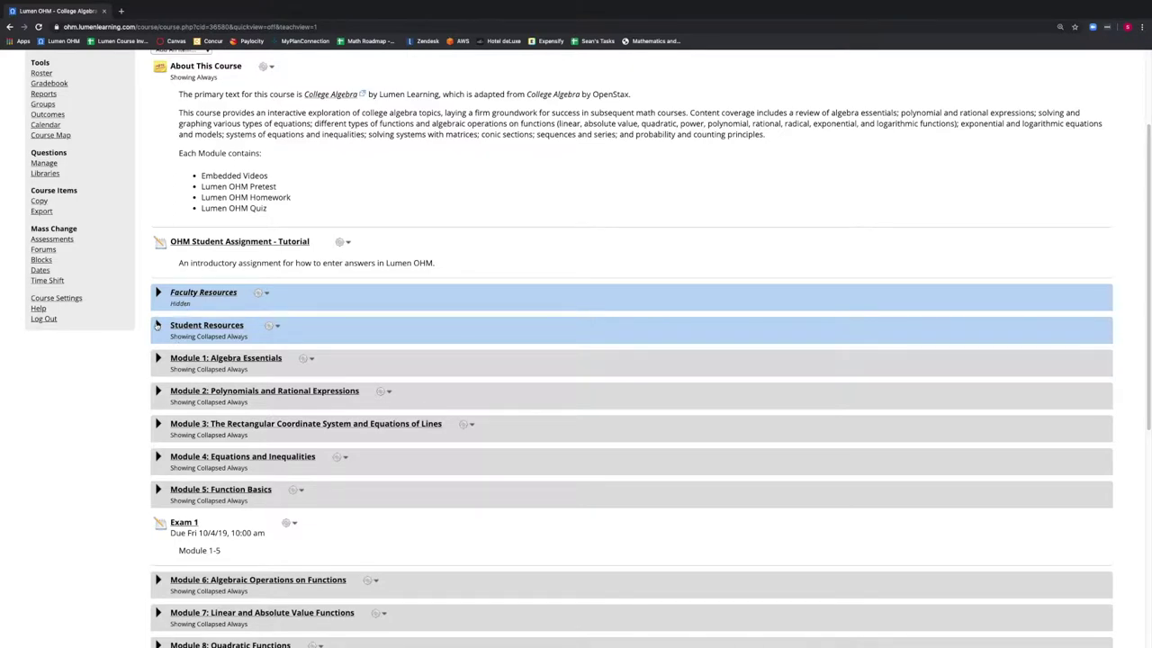
{"action": "scroll", "coordinate": [203, 513], "scroll_direction": "down", "scroll_amount": 1}
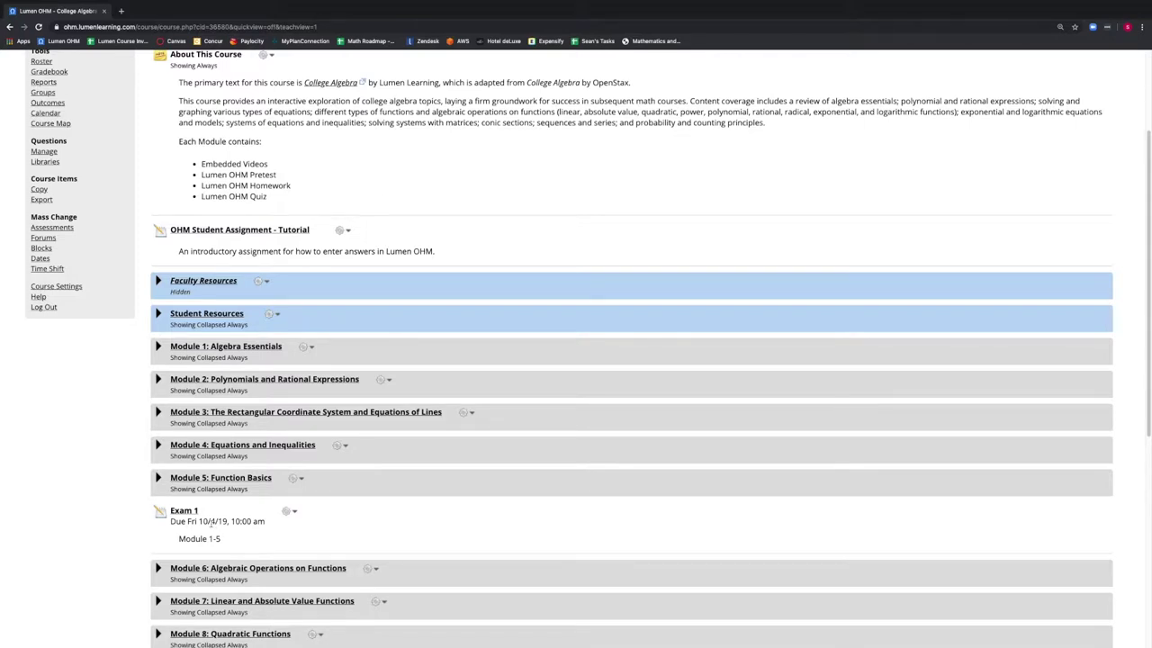
{"action": "left_click", "coordinate": [285, 513]}
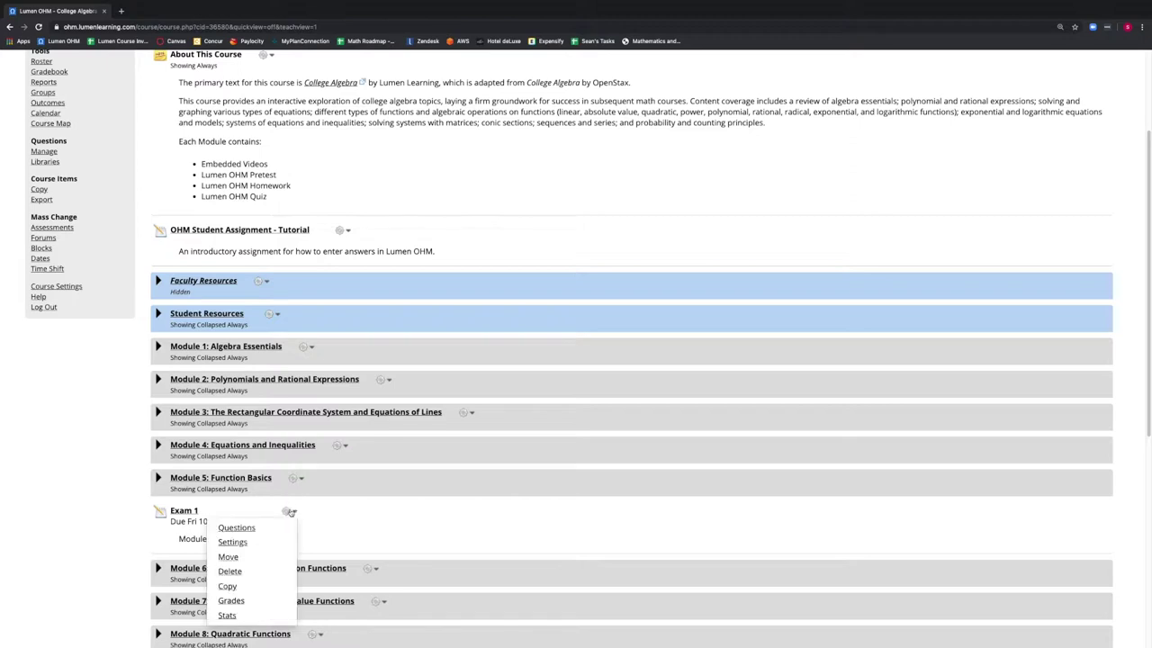
In Exam 1's settings, set Show to Hide and save the changes
{"action": "left_click", "coordinate": [232, 542]}
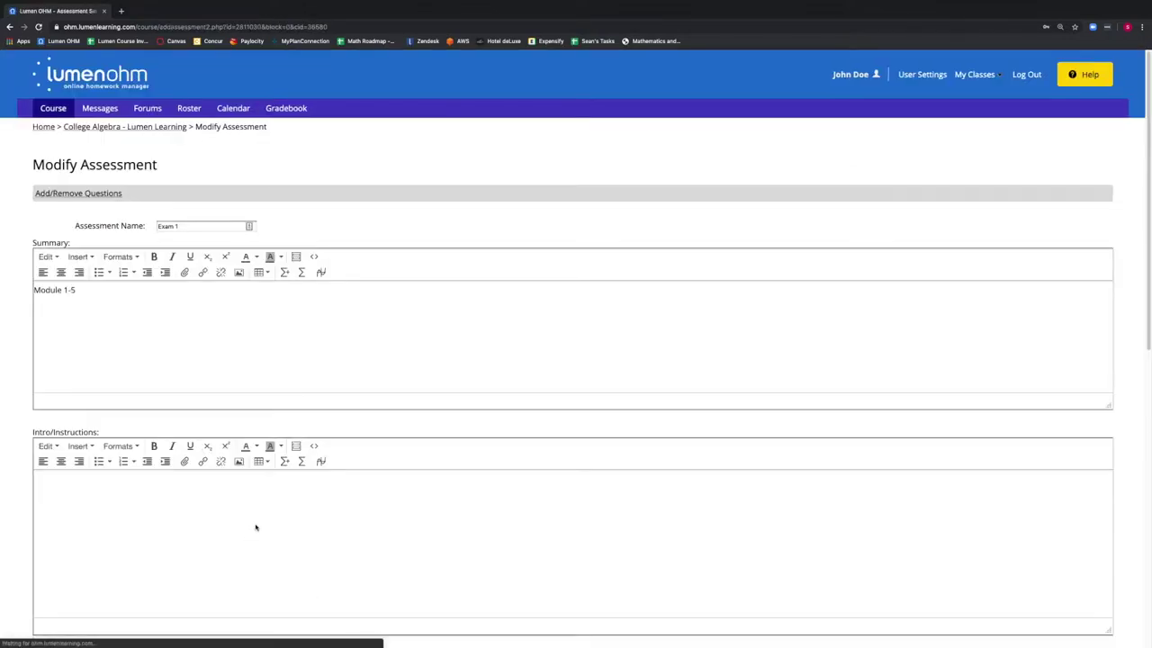
{"action": "scroll", "coordinate": [255, 527], "scroll_direction": "down", "scroll_amount": 3}
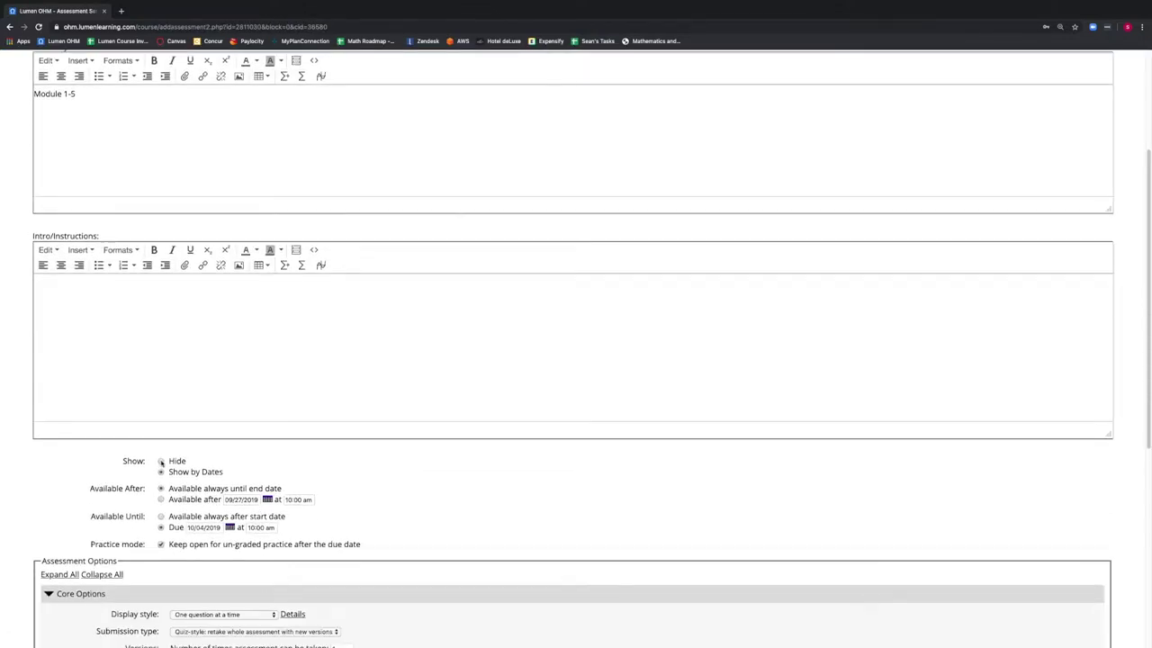
{"action": "left_click", "coordinate": [161, 462]}
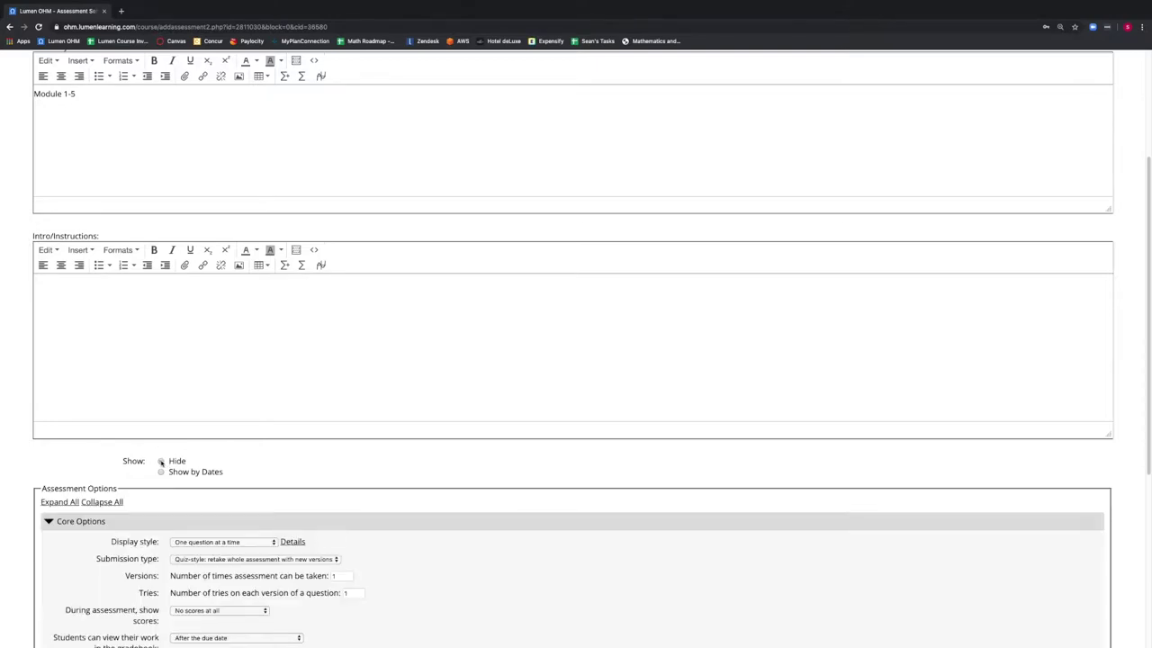
{"action": "scroll", "coordinate": [340, 468], "scroll_direction": "down", "scroll_amount": 5}
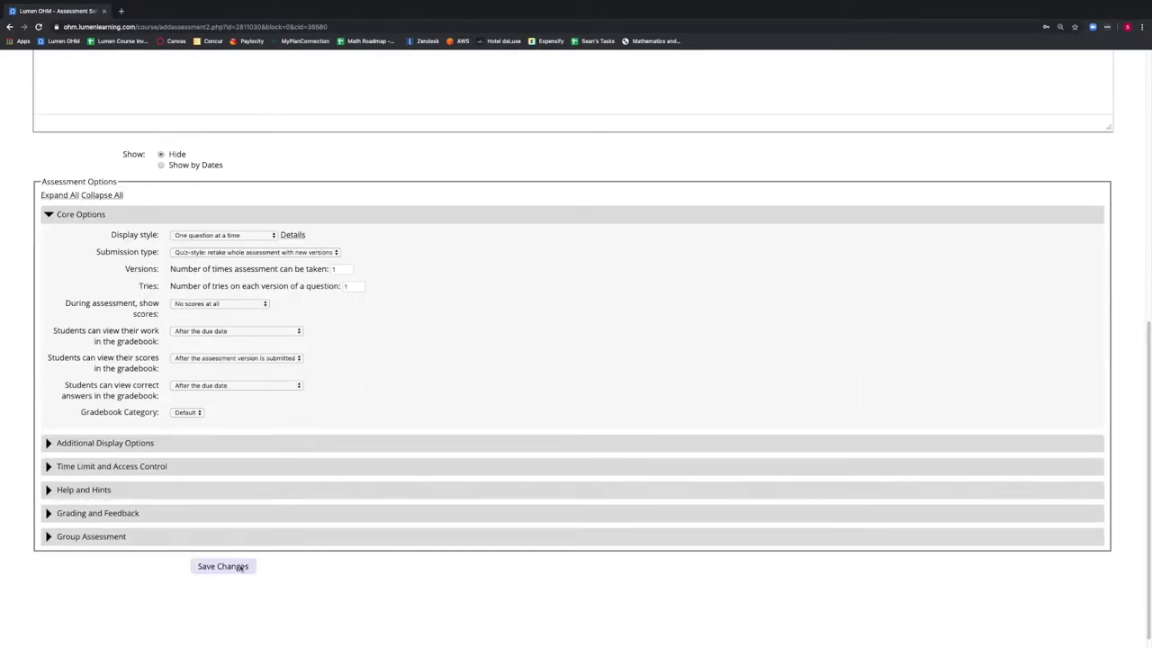
{"action": "left_click", "coordinate": [240, 568]}
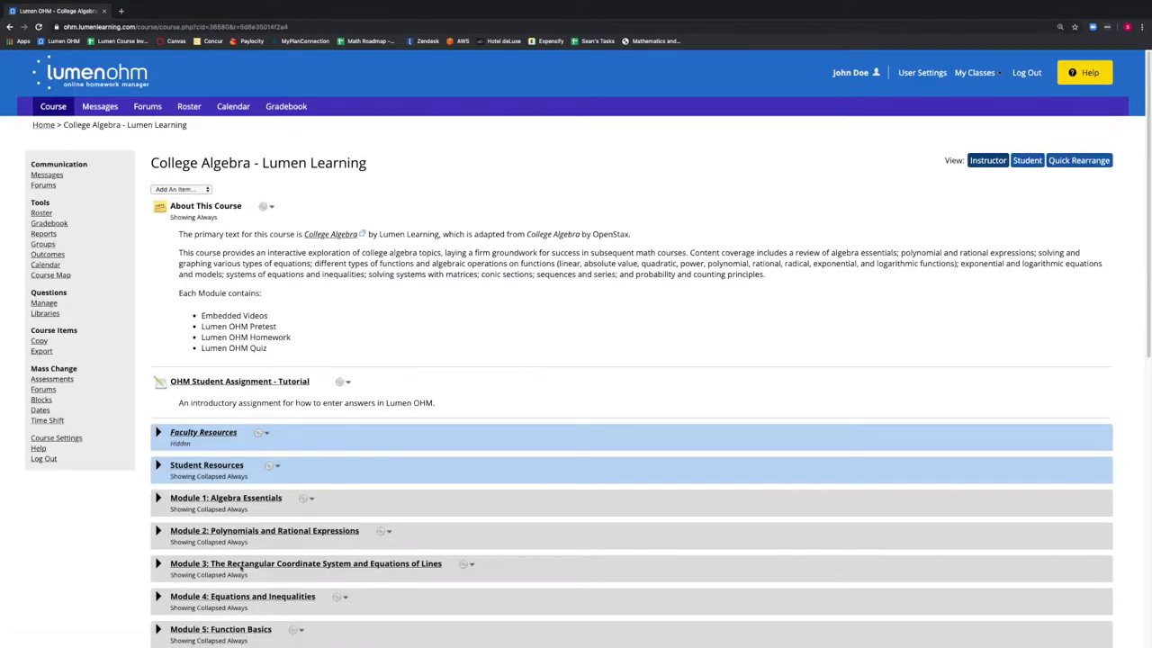
{"action": "scroll", "coordinate": [241, 568], "scroll_direction": "down", "scroll_amount": 3}
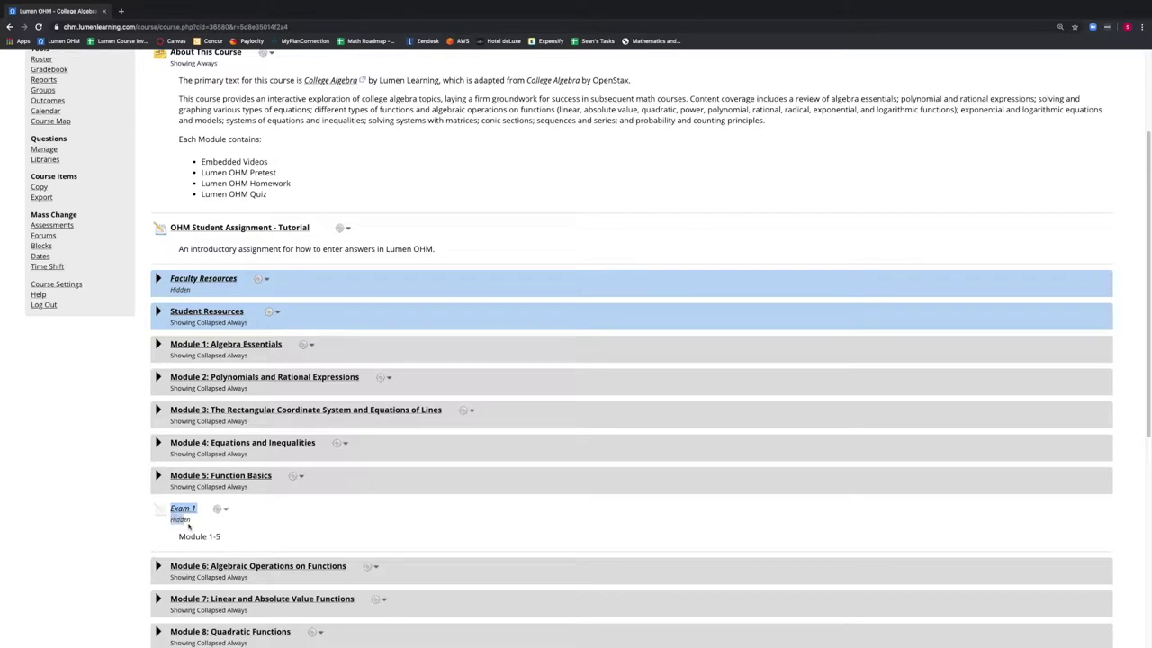
{"action": "scroll", "coordinate": [616, 463], "scroll_direction": "up", "scroll_amount": 2}
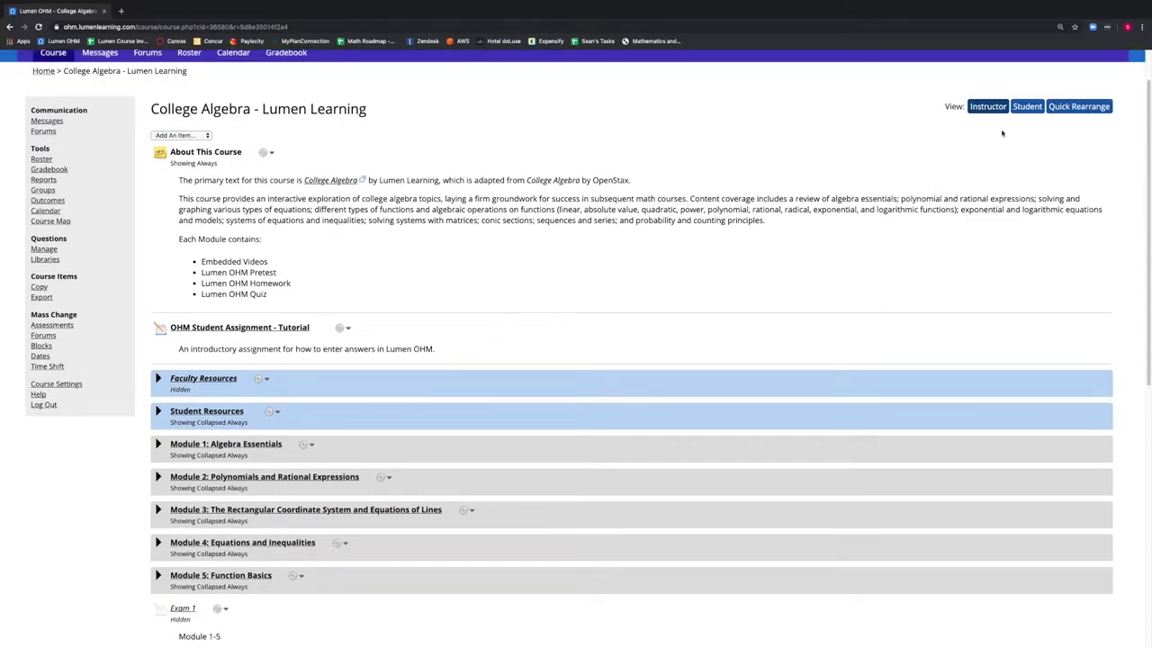
Check in Student view that Exam 1 and Faculty Resources are absent, then return to Instructor view
{"action": "left_click", "coordinate": [1022, 109]}
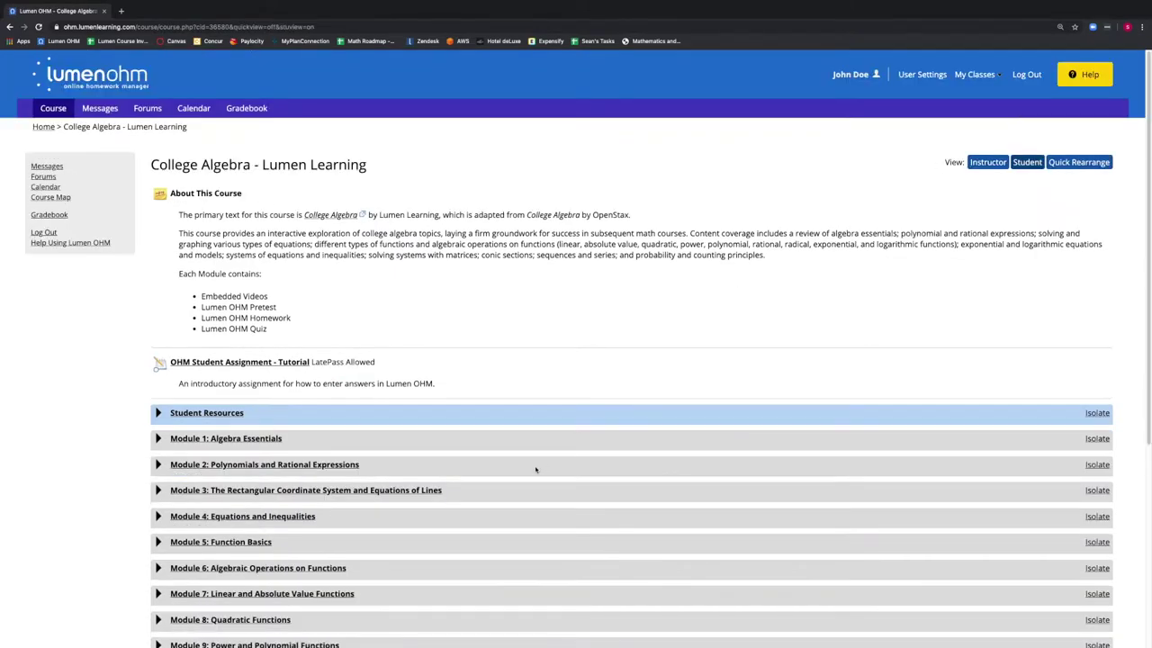
{"action": "scroll", "coordinate": [535, 468], "scroll_direction": "down", "scroll_amount": 1}
{"action": "scroll", "coordinate": [536, 468], "scroll_direction": "down", "scroll_amount": 2}
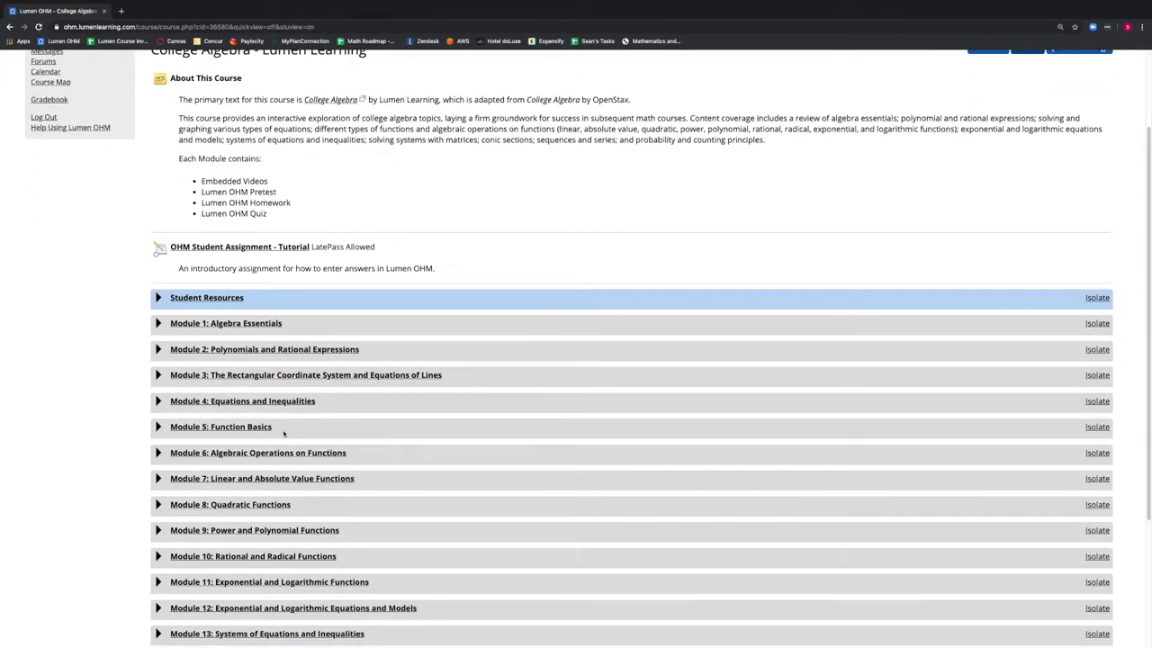
{"action": "scroll", "coordinate": [284, 434], "scroll_direction": "down", "scroll_amount": 1}
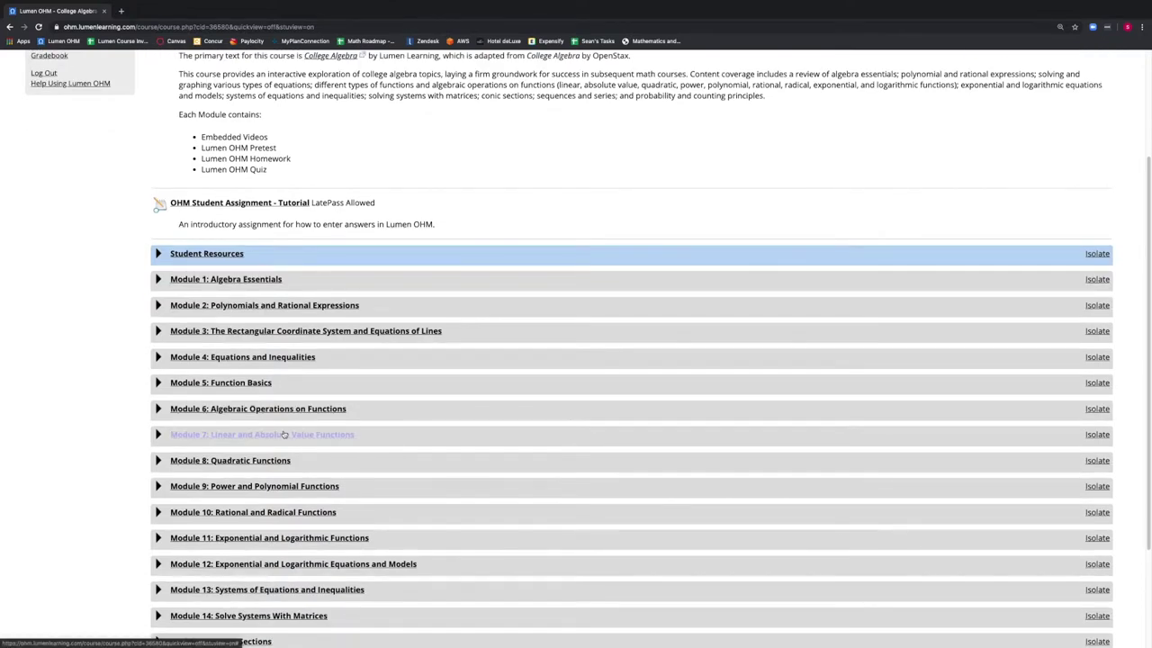
{"action": "scroll", "coordinate": [284, 434], "scroll_direction": "up", "scroll_amount": 1}
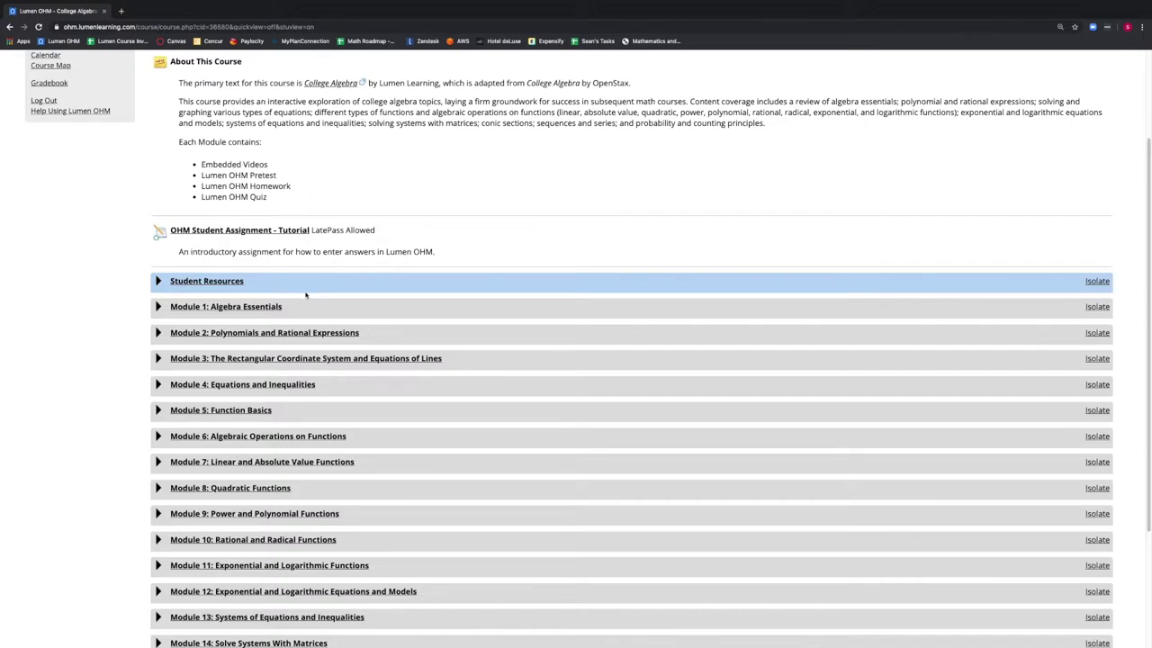
{"action": "scroll", "coordinate": [331, 289], "scroll_direction": "up", "scroll_amount": 1}
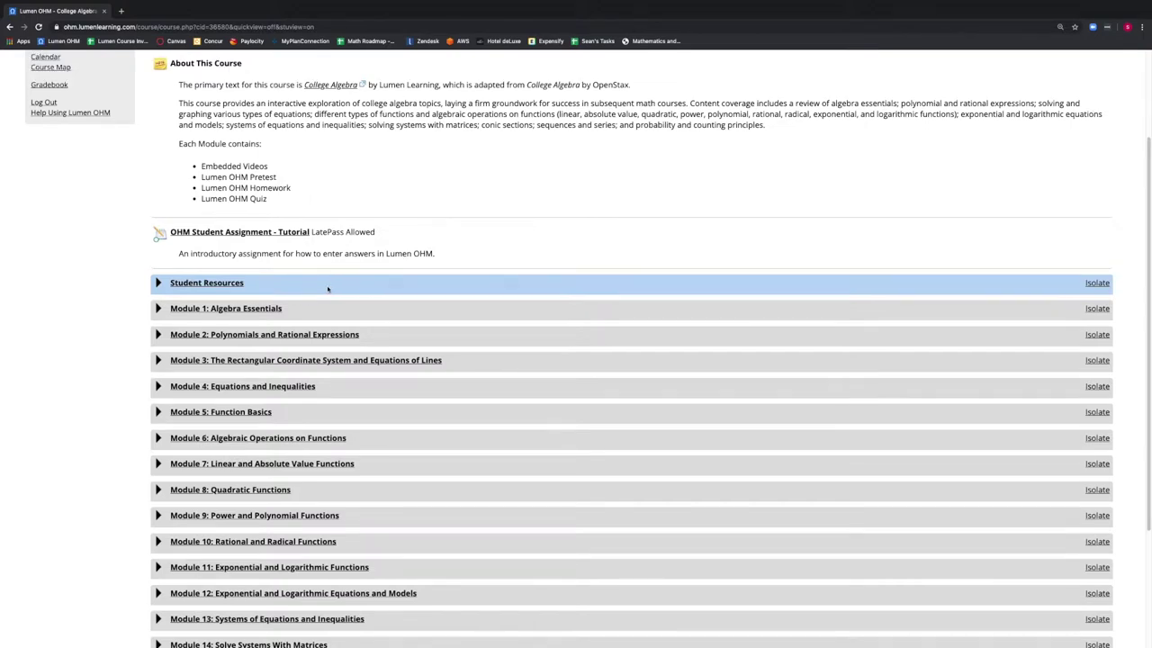
{"action": "scroll", "coordinate": [327, 288], "scroll_direction": "up", "scroll_amount": 1}
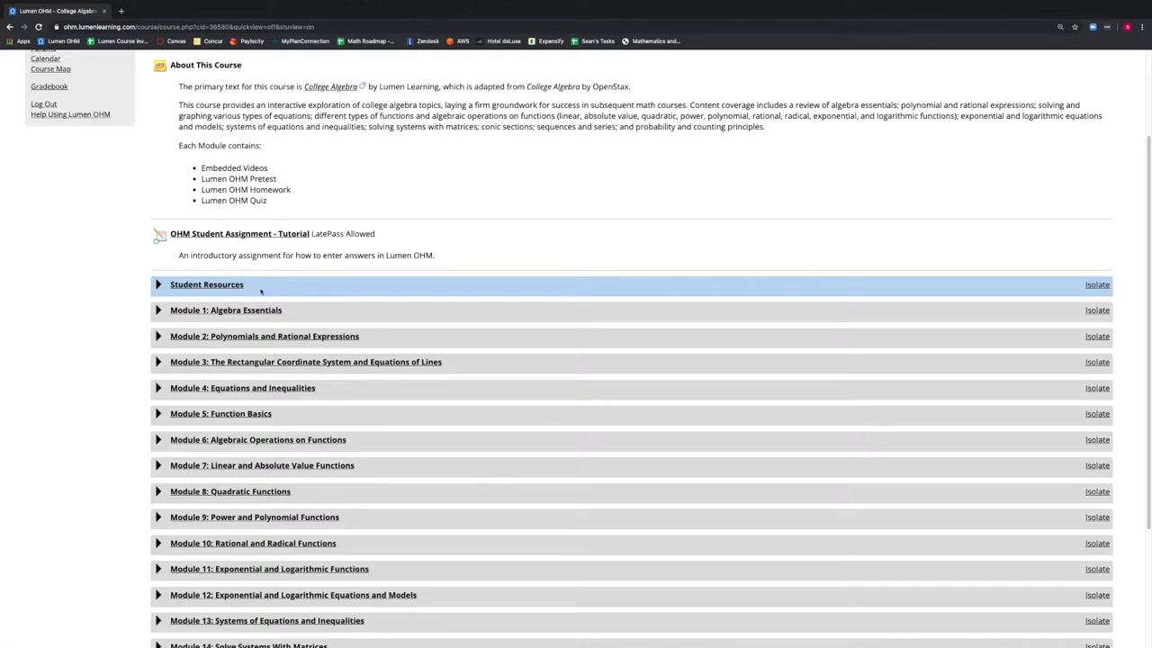
{"action": "left_click", "coordinate": [976, 73]}
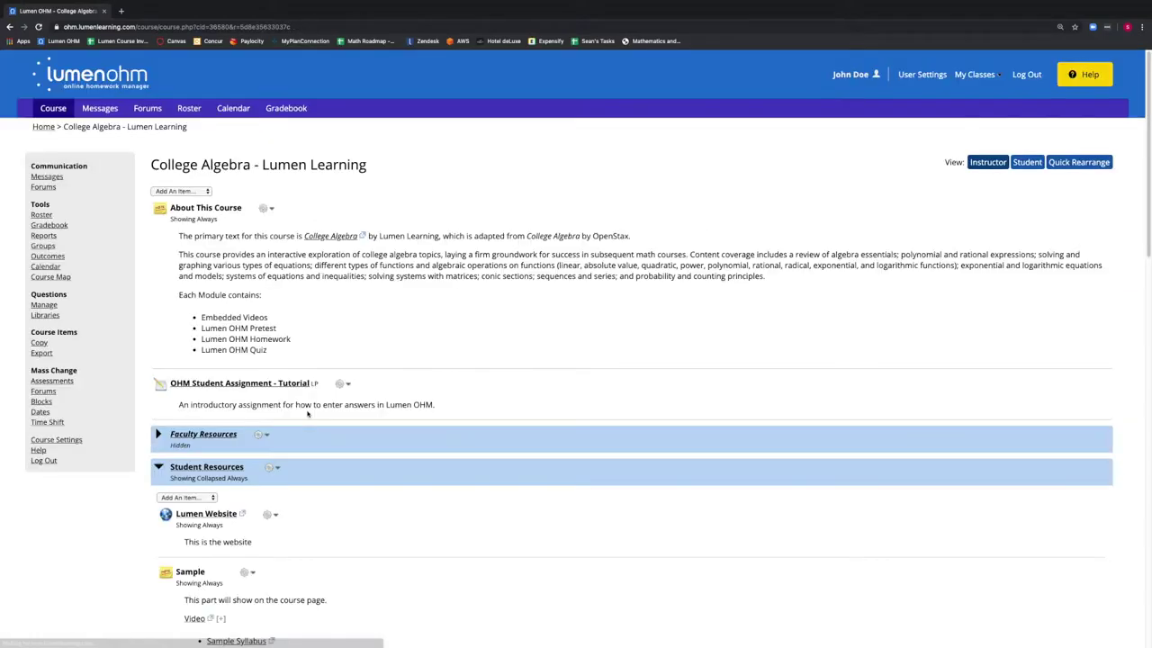
Modify the Lumen Website link under Student Resources to Hide and save it
{"action": "scroll", "coordinate": [307, 413], "scroll_direction": "down", "scroll_amount": 1}
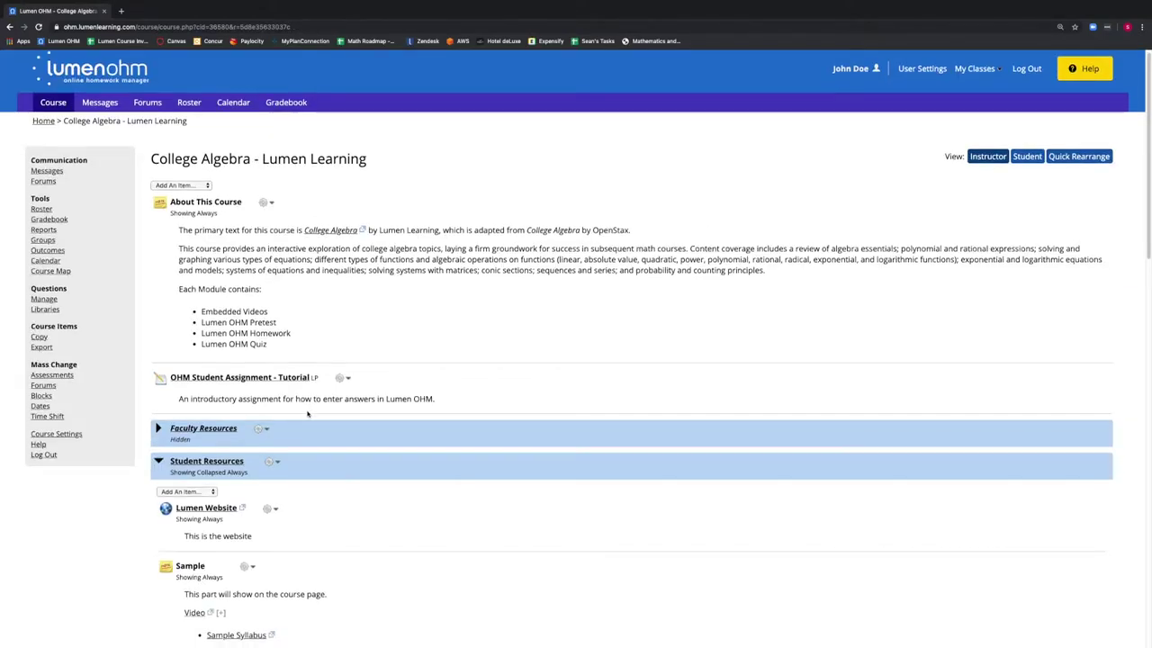
{"action": "scroll", "coordinate": [306, 413], "scroll_direction": "down", "scroll_amount": 1}
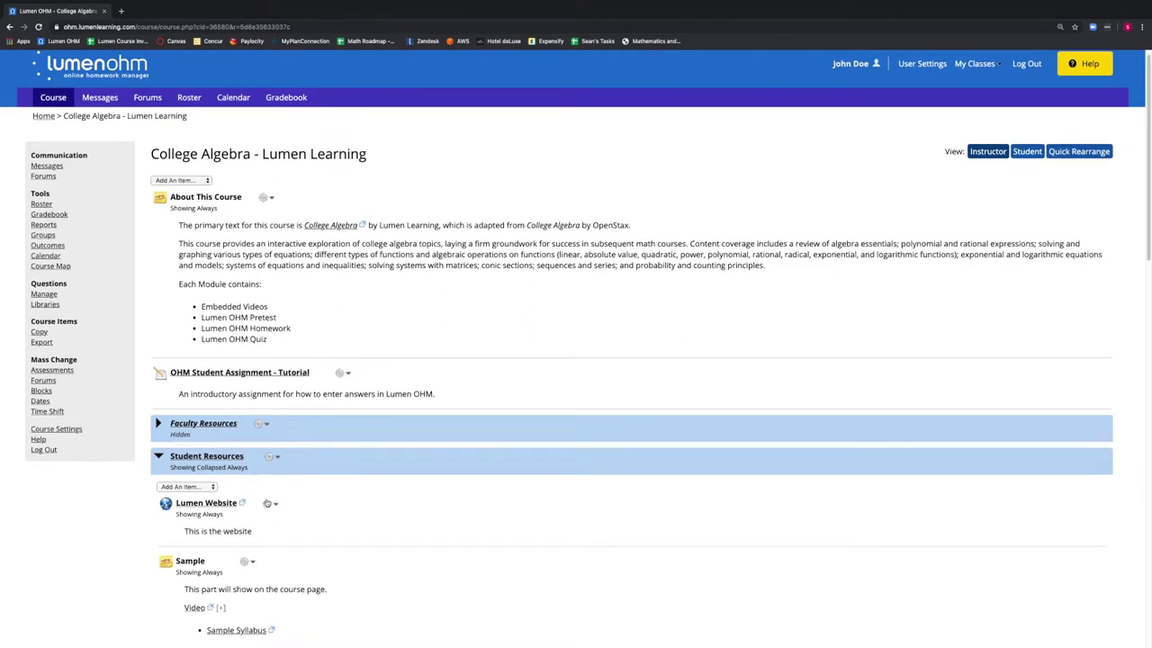
{"action": "left_click", "coordinate": [268, 505]}
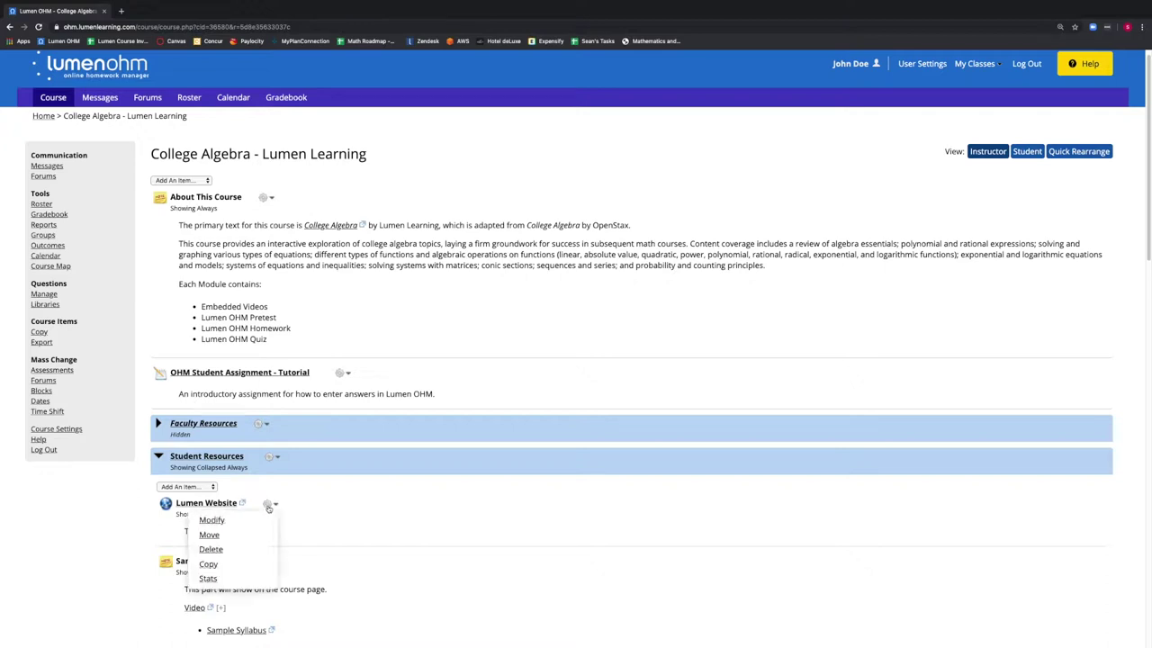
{"action": "left_click", "coordinate": [213, 520]}
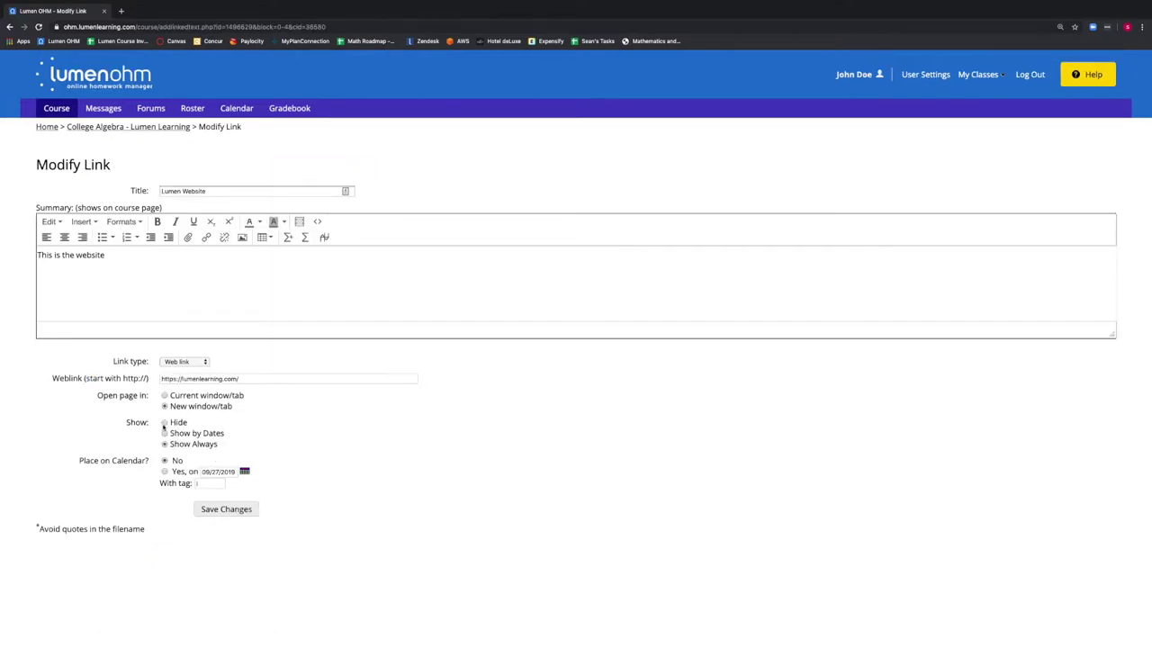
{"action": "left_click", "coordinate": [164, 423]}
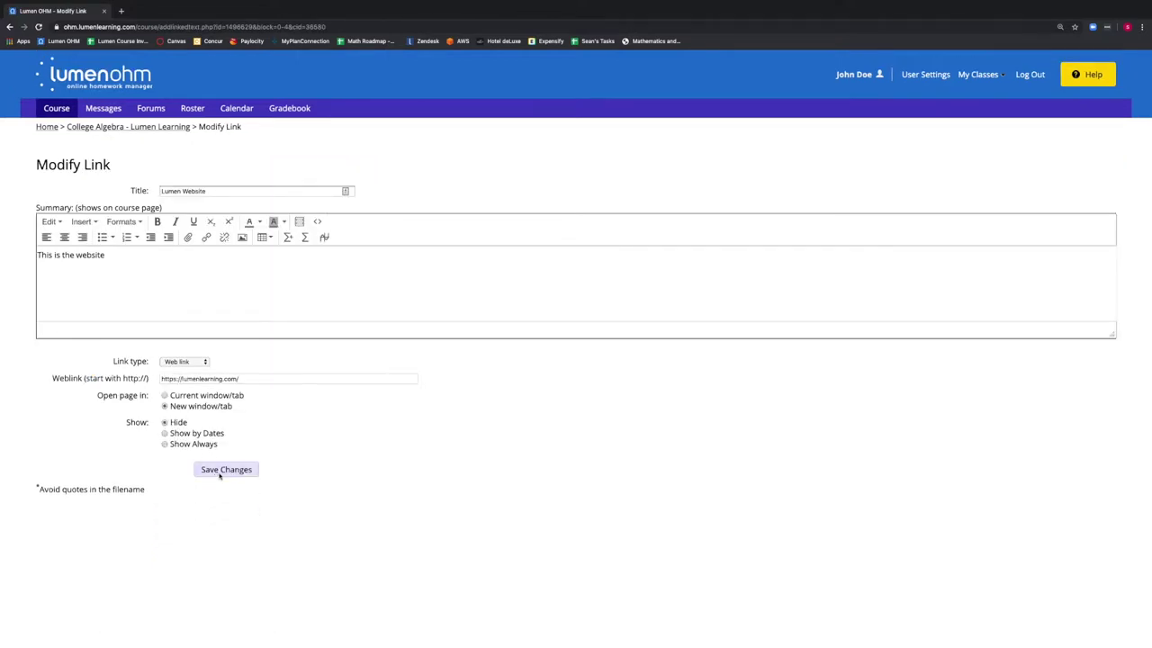
{"action": "left_click", "coordinate": [224, 470]}
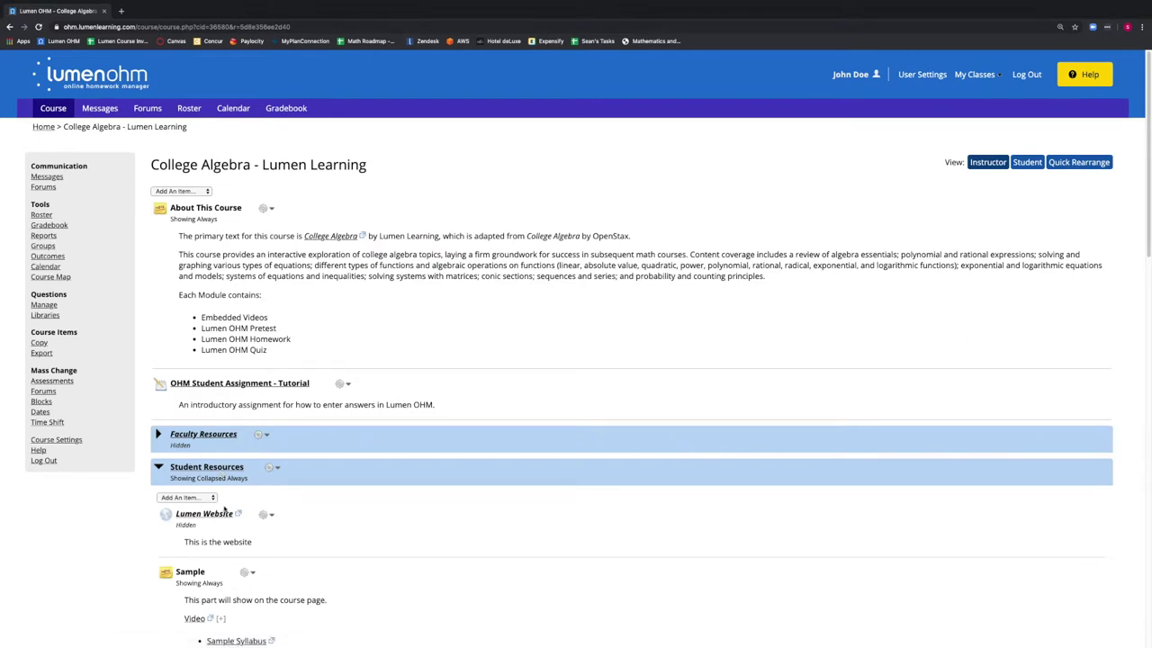
Confirm in Student view that Lumen Website is missing from Student Resources, then return to Instructor view
{"action": "scroll", "coordinate": [224, 509], "scroll_direction": "down", "scroll_amount": 1}
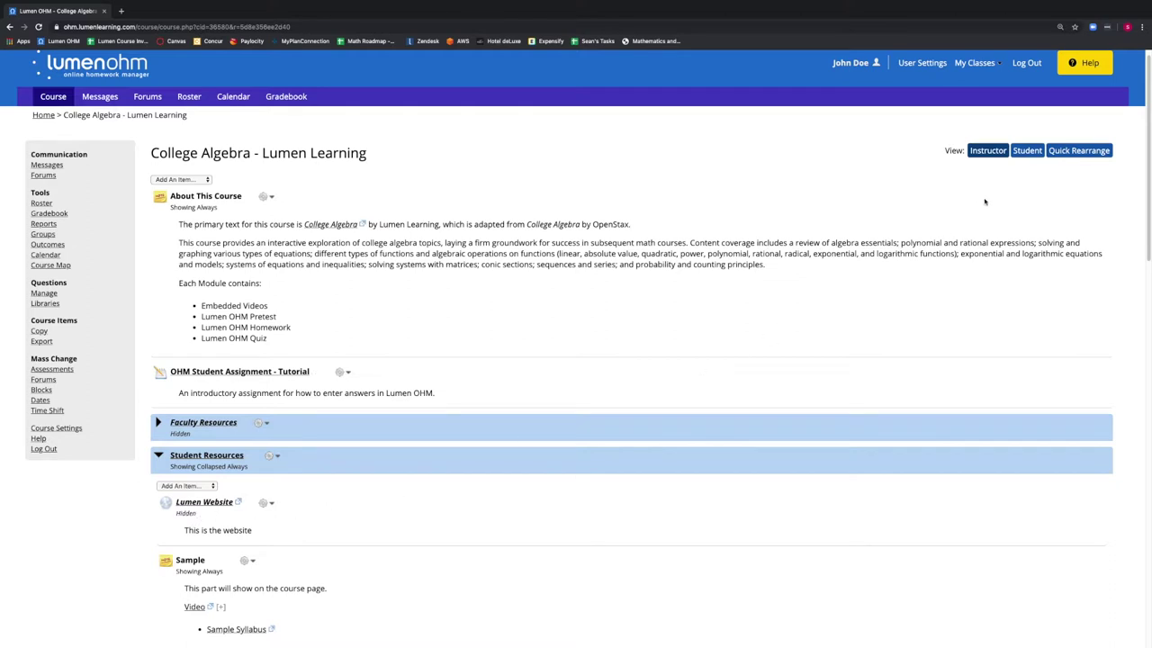
{"action": "left_click", "coordinate": [1027, 151]}
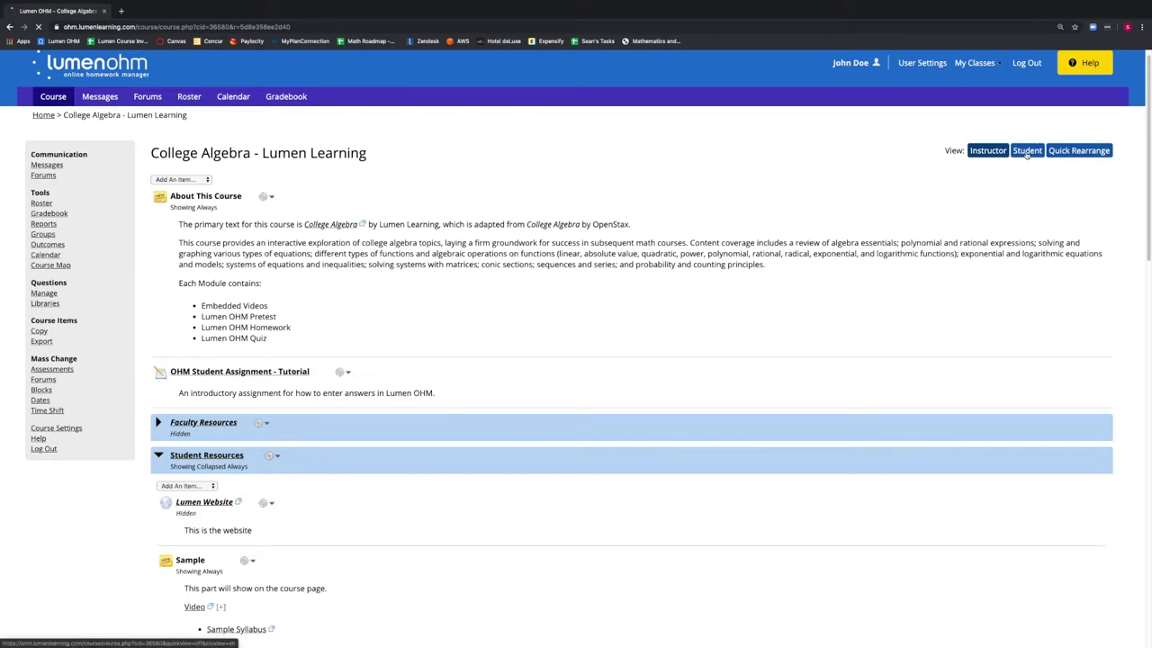
{"action": "scroll", "coordinate": [693, 369], "scroll_direction": "down", "scroll_amount": 1}
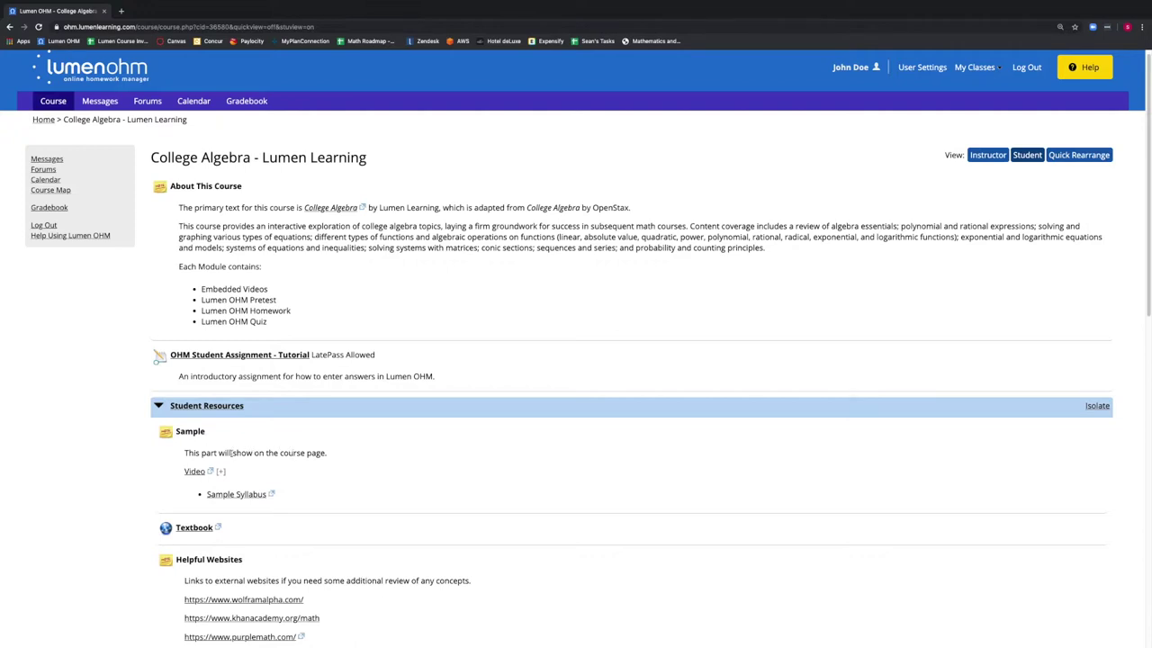
{"action": "left_click", "coordinate": [988, 155]}
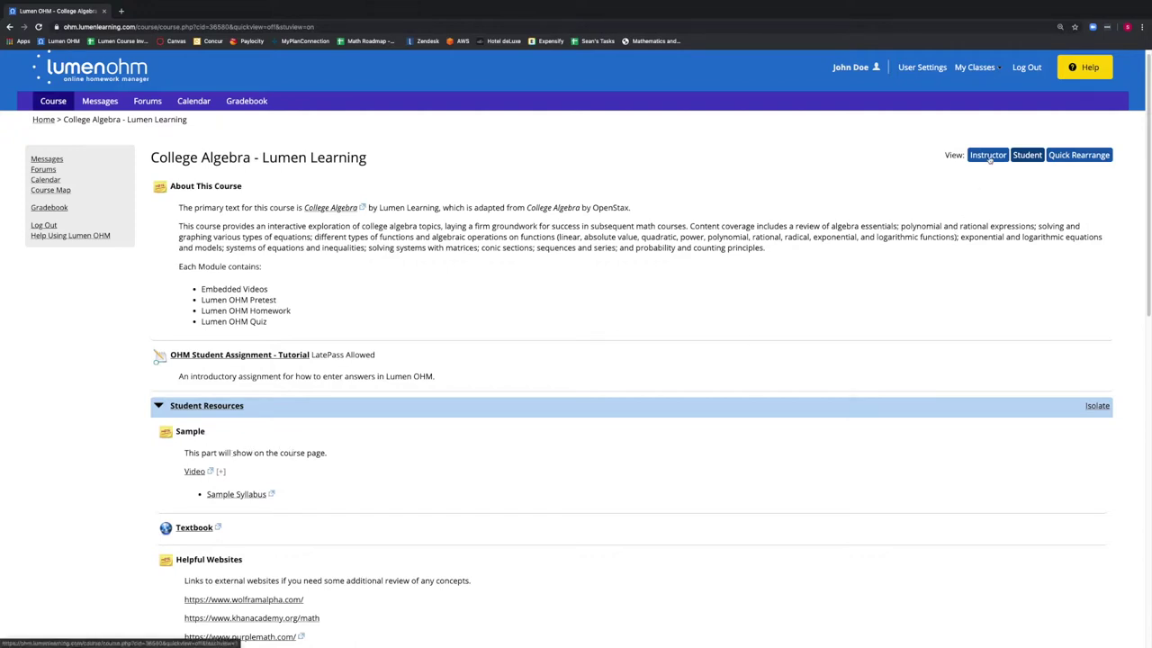
Set the Lumen Website link back to Show Always, save, and verify it in Student view
{"action": "left_click", "coordinate": [263, 516]}
{"action": "left_click", "coordinate": [204, 530]}
{"action": "left_click", "coordinate": [165, 443]}
{"action": "left_click", "coordinate": [224, 509]}
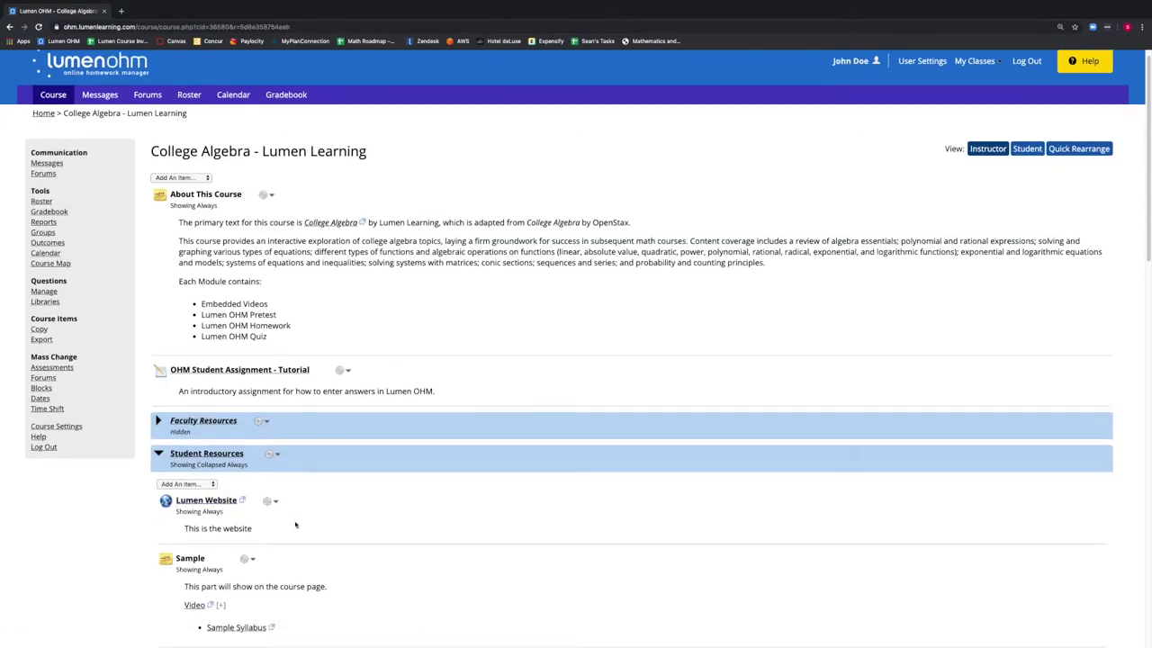
{"action": "left_click", "coordinate": [1035, 153]}
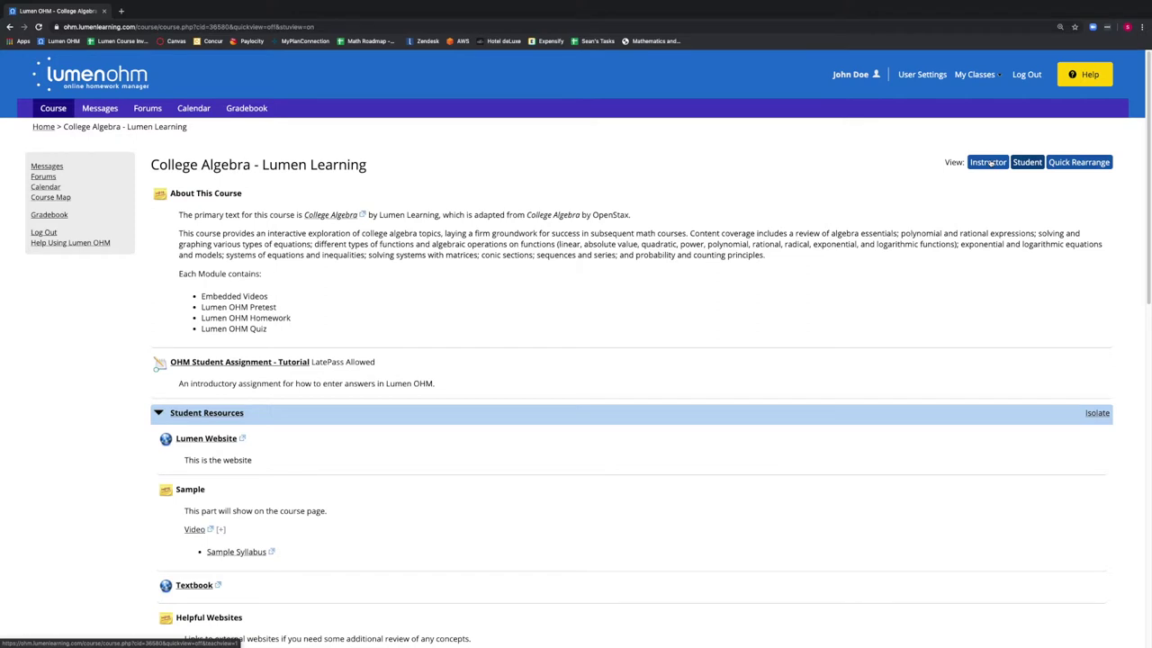
{"action": "left_click", "coordinate": [988, 162]}
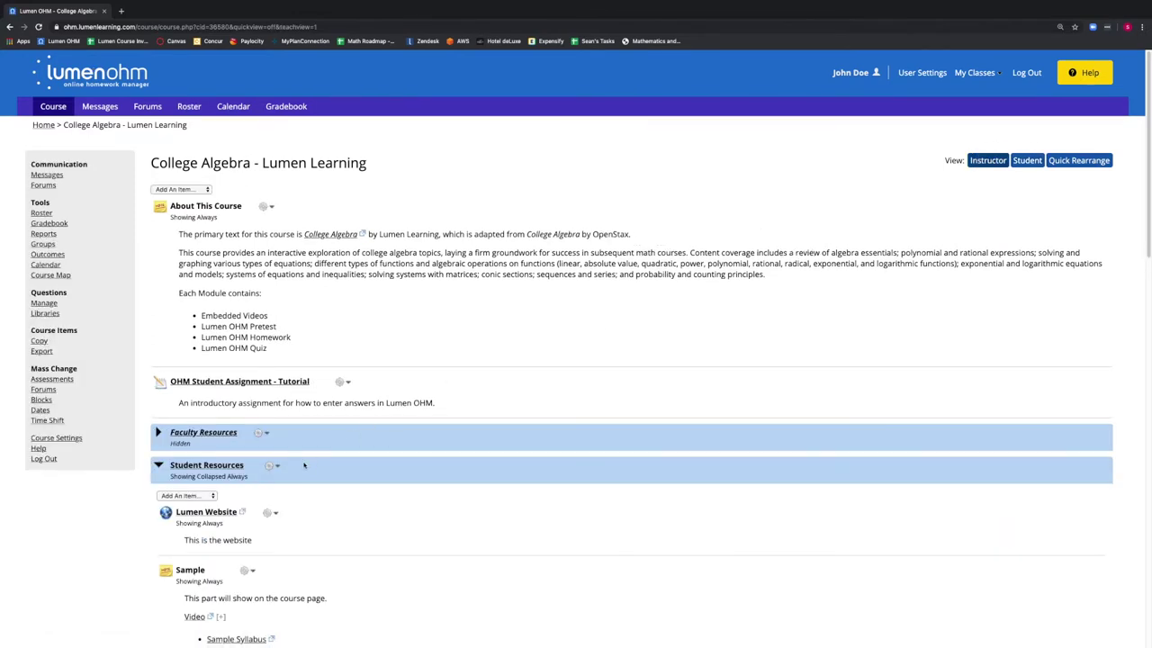
Modify the Student Resources block's Show setting to Hide and save it
{"action": "scroll", "coordinate": [304, 464], "scroll_direction": "down", "scroll_amount": 1}
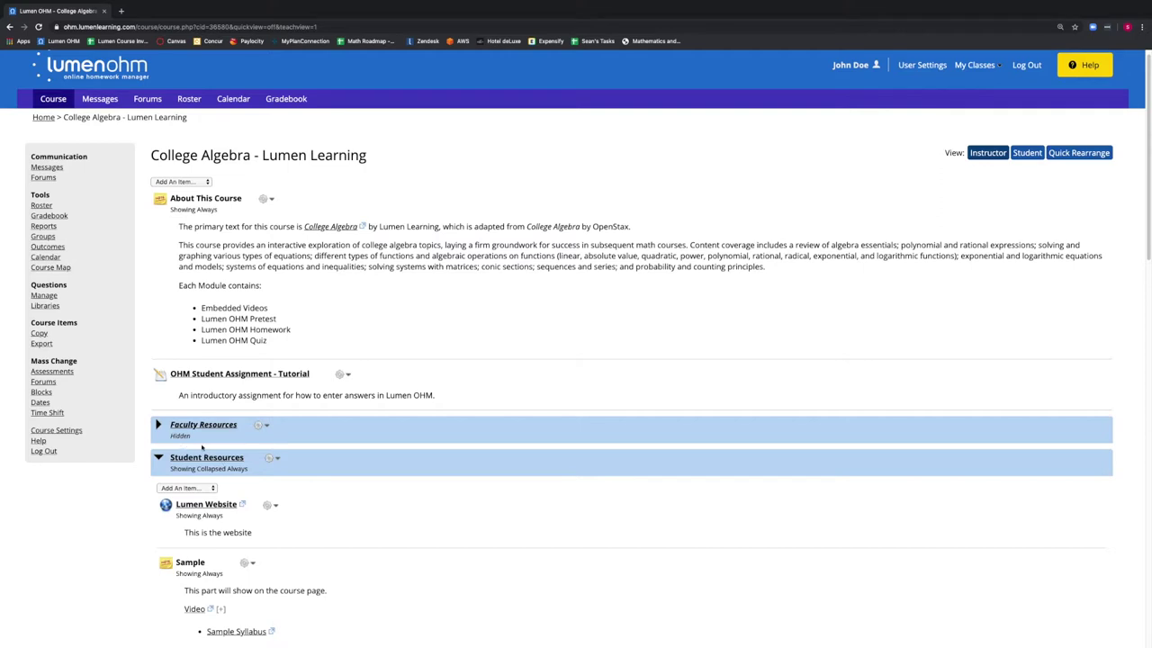
{"action": "left_click", "coordinate": [270, 460]}
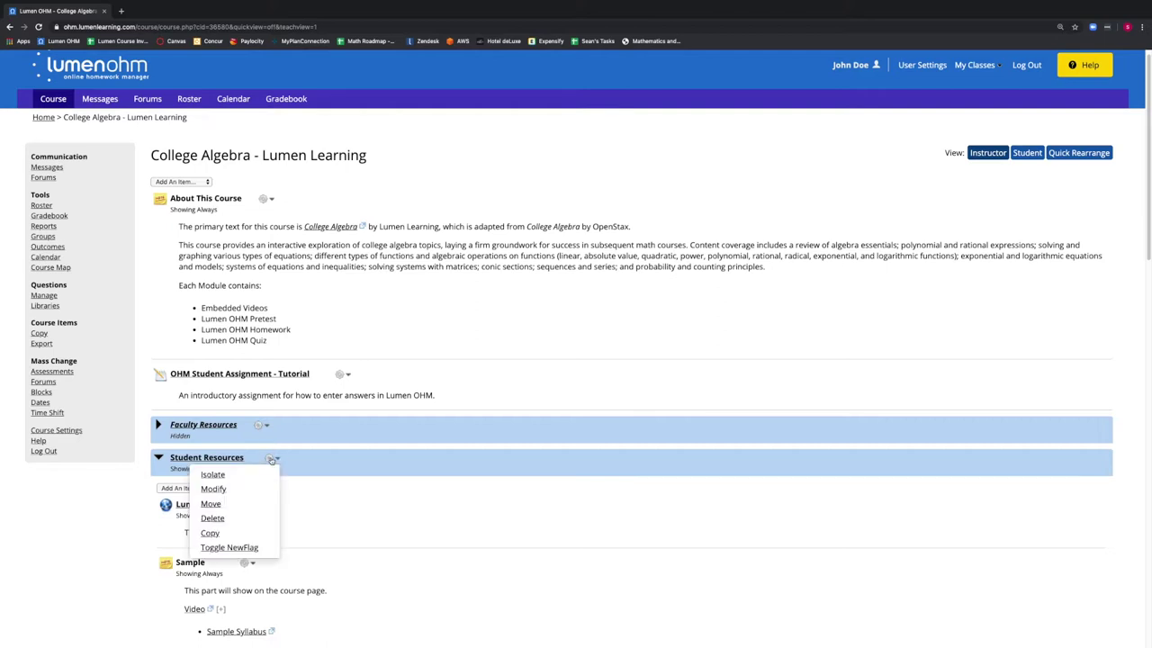
{"action": "left_click", "coordinate": [228, 488]}
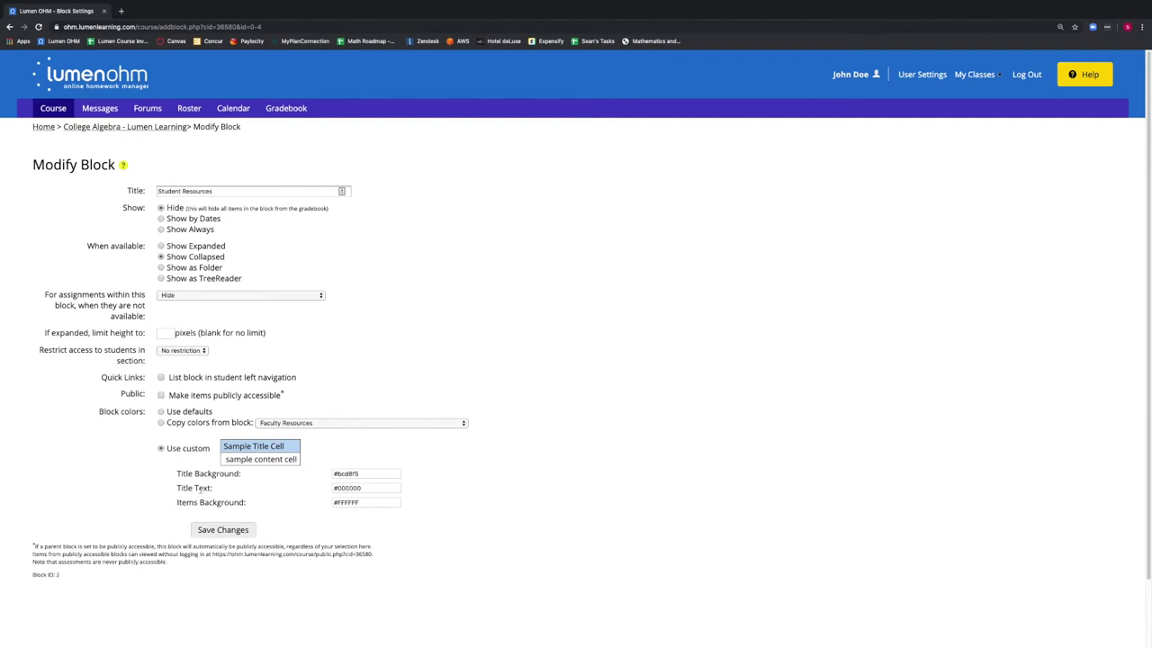
{"action": "left_click", "coordinate": [213, 531]}
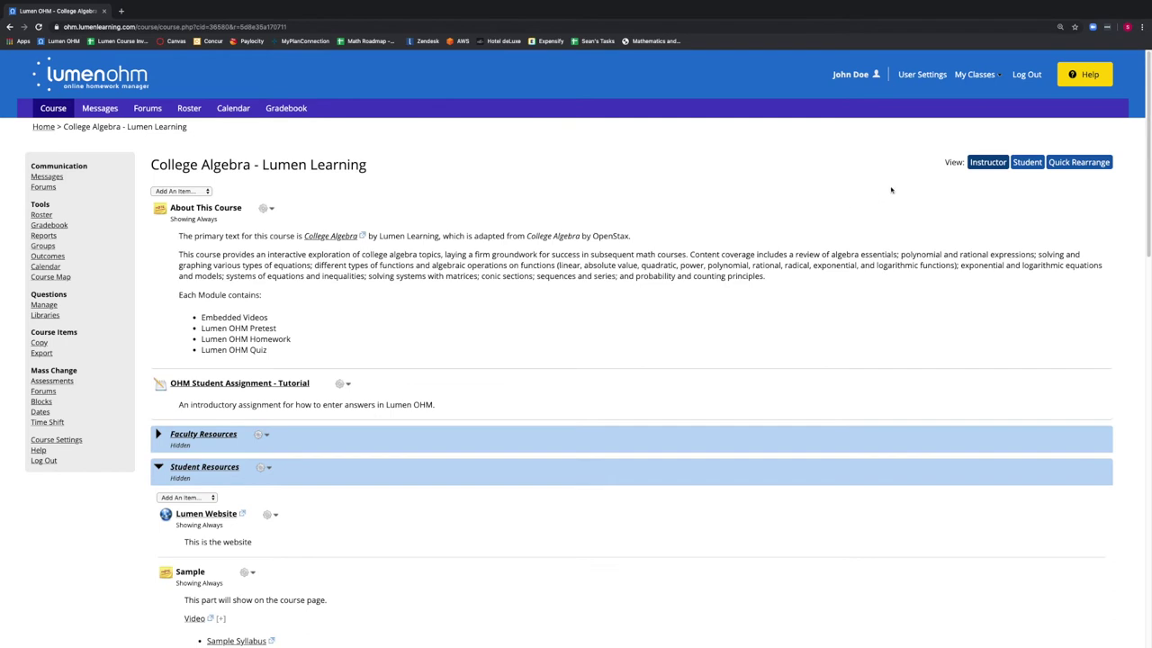
Switch to Student view to confirm the Student Resources block no longer appears
{"action": "left_click", "coordinate": [1025, 163]}
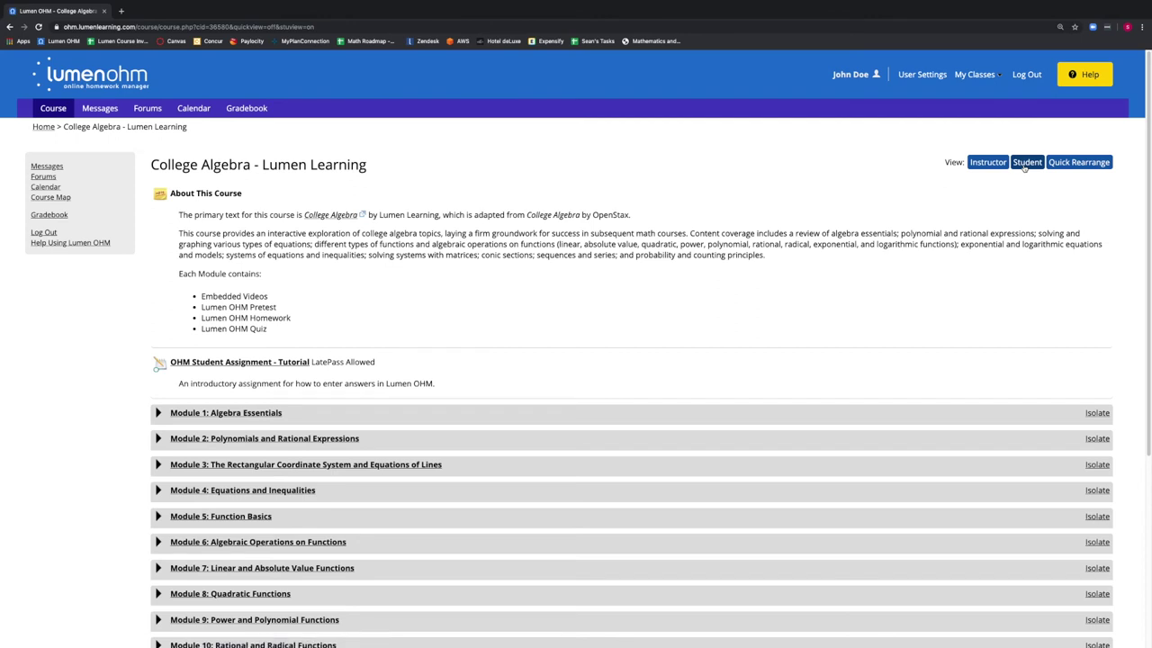